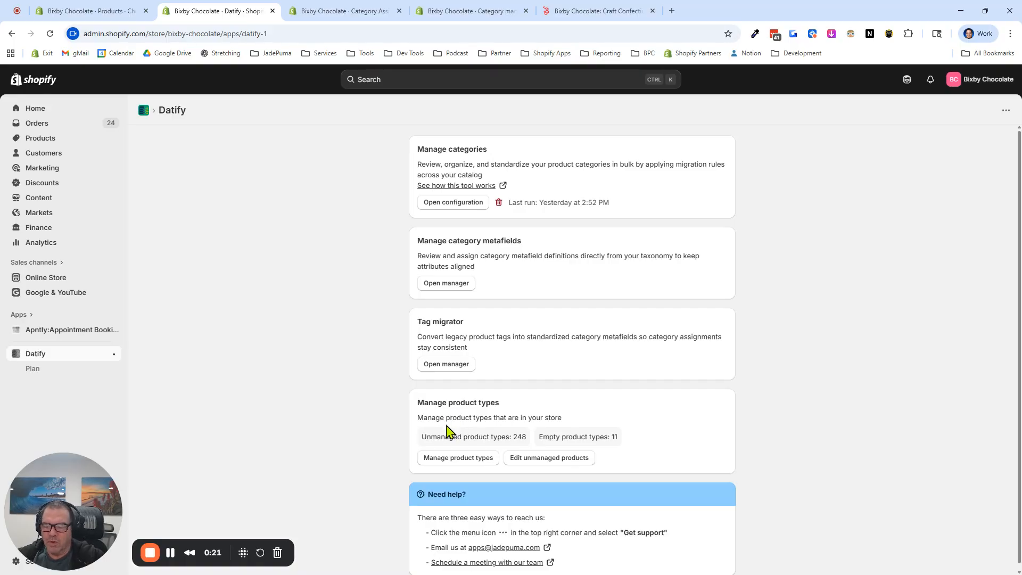
# Open the product type manager and move the unmanaged types Solid and Valentine's Day to the managed product types
pyautogui.click(452, 459)
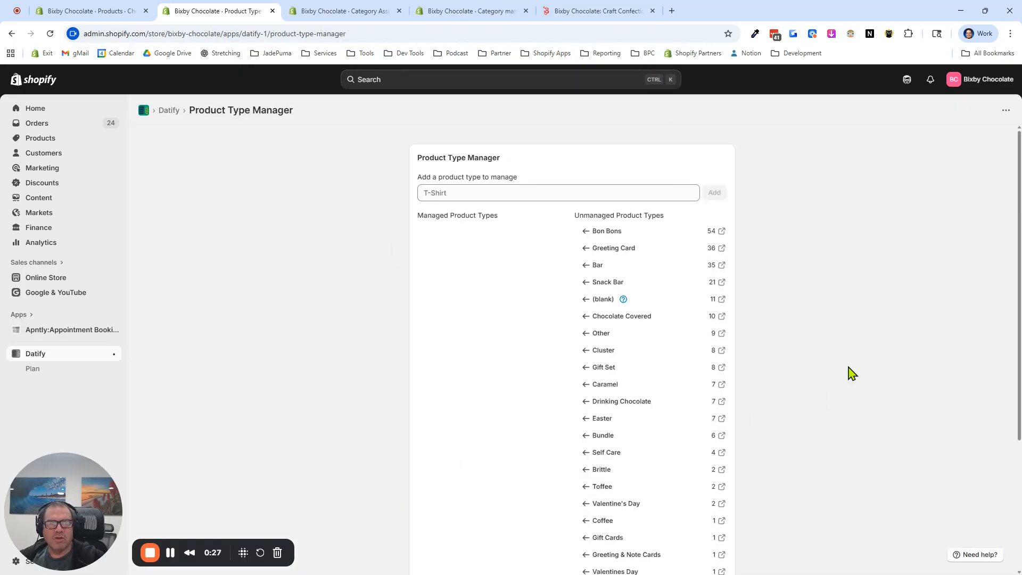
pyautogui.scroll(-2, 656, 319)
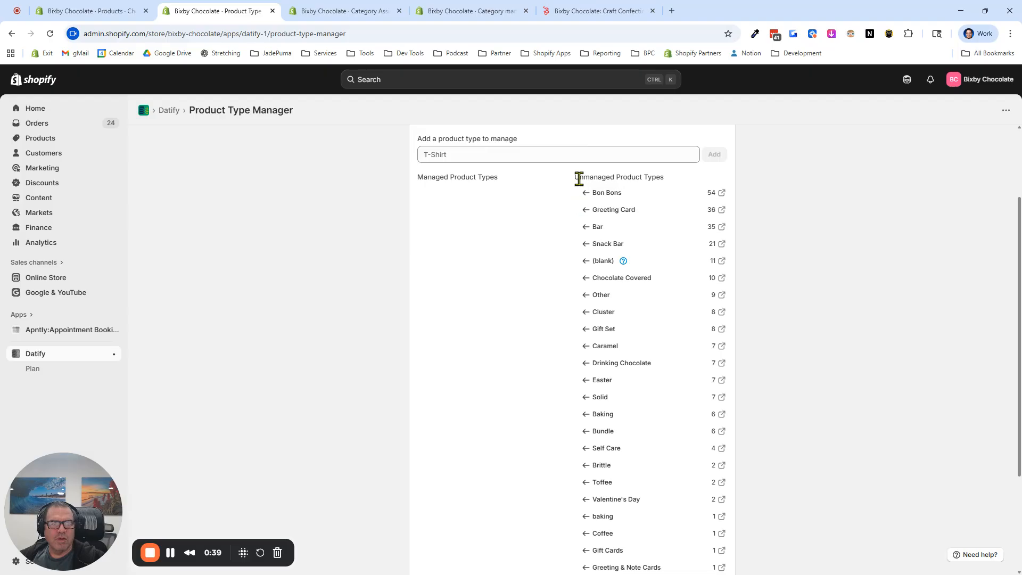
pyautogui.scroll(-3, 671, 422)
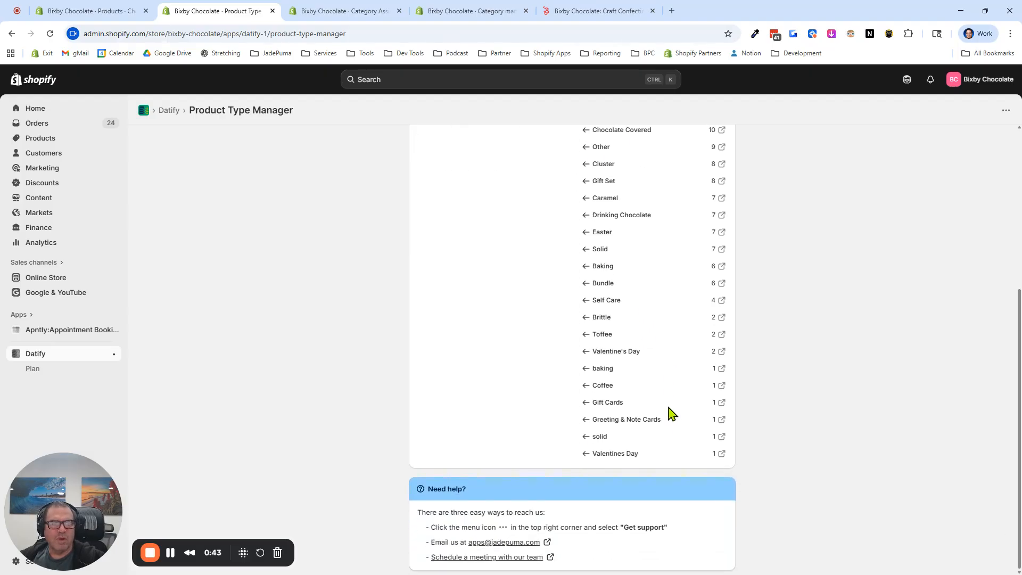
pyautogui.click(586, 250)
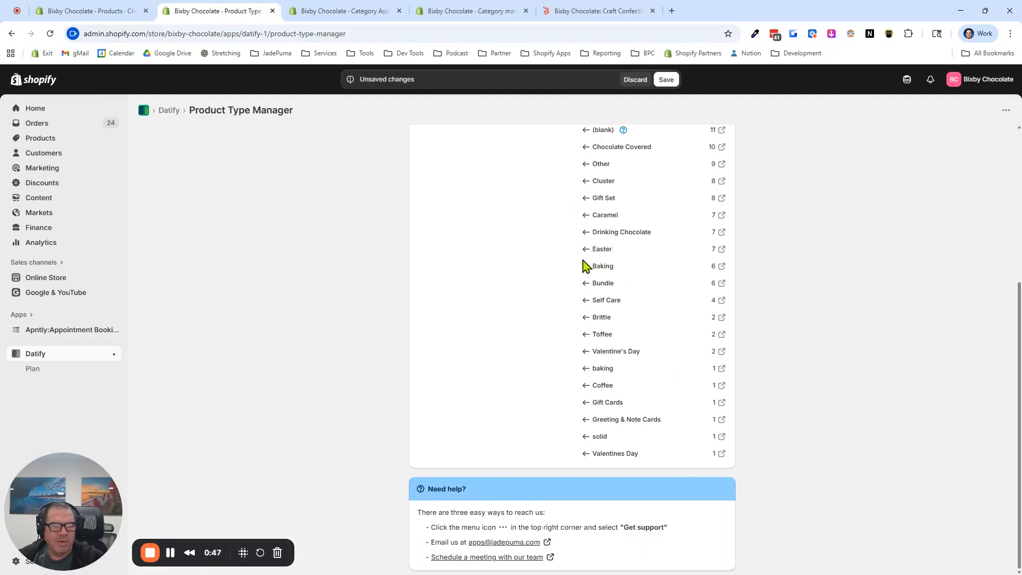
pyautogui.click(597, 442)
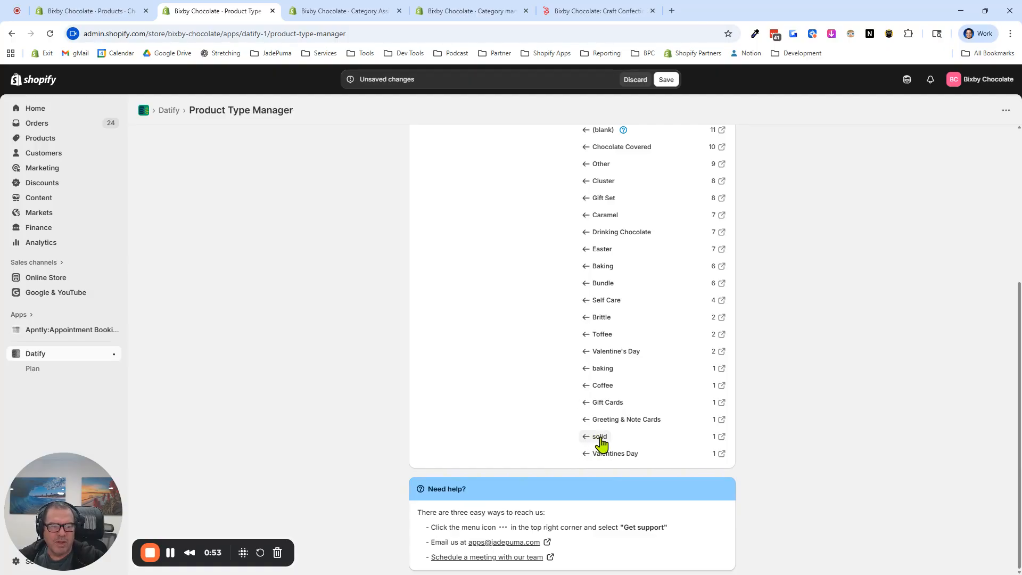
pyautogui.click(600, 353)
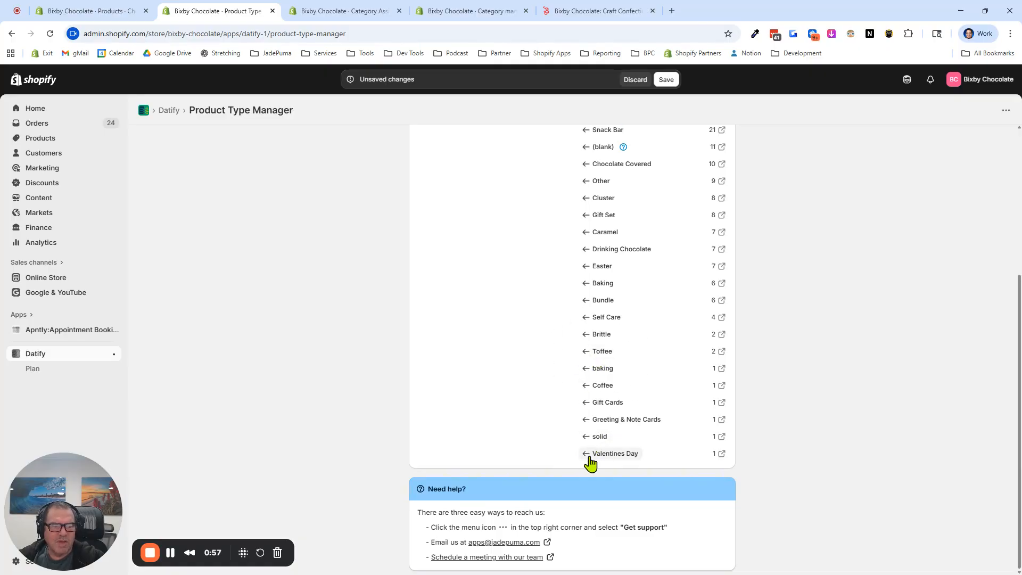
pyautogui.click(608, 454)
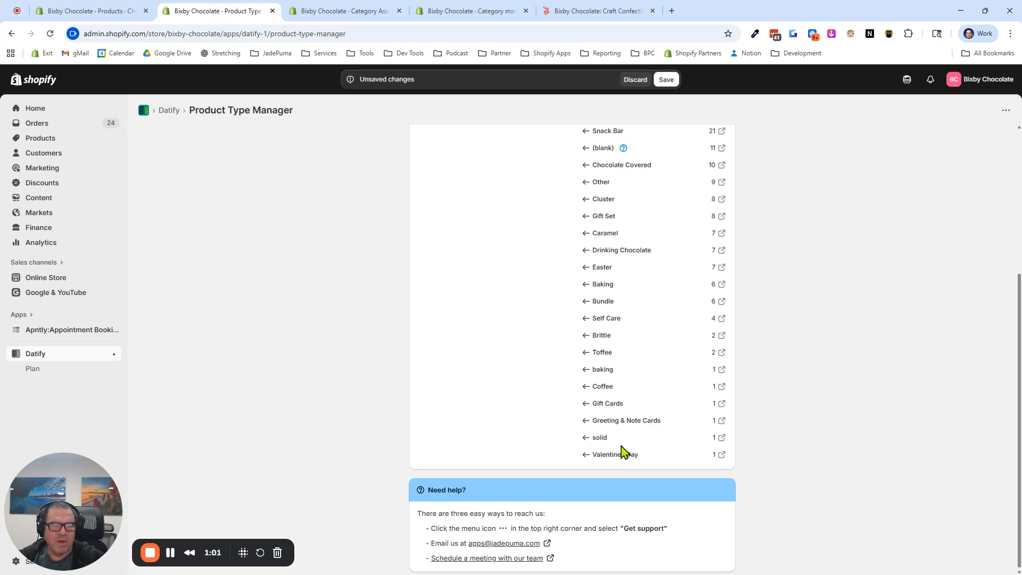
# Move Bon Bons, Greeting Card, Snack Bar, Bar and Chocolate Covered to the managed product types
pyautogui.scroll(5, 621, 449)
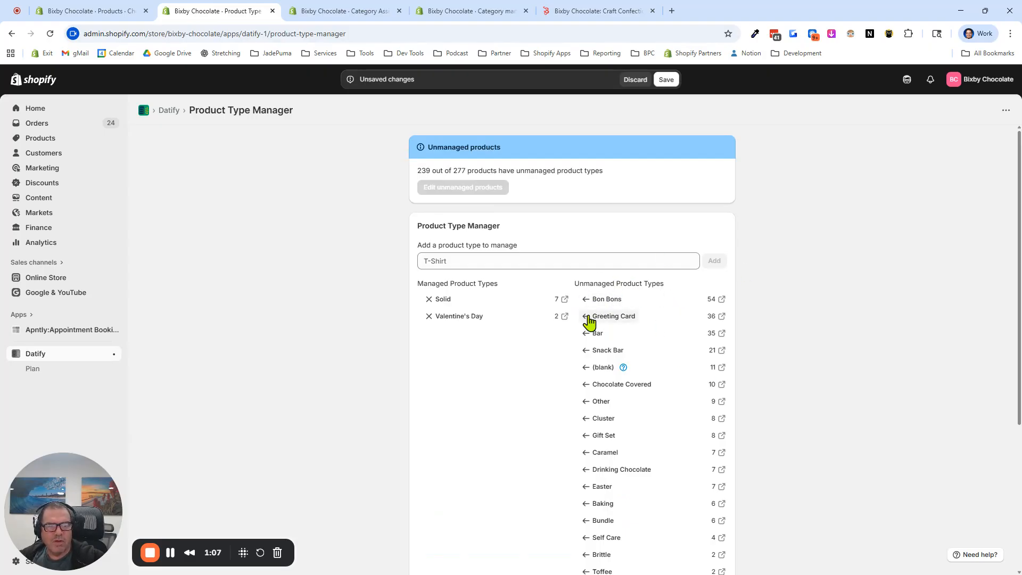
pyautogui.click(586, 300)
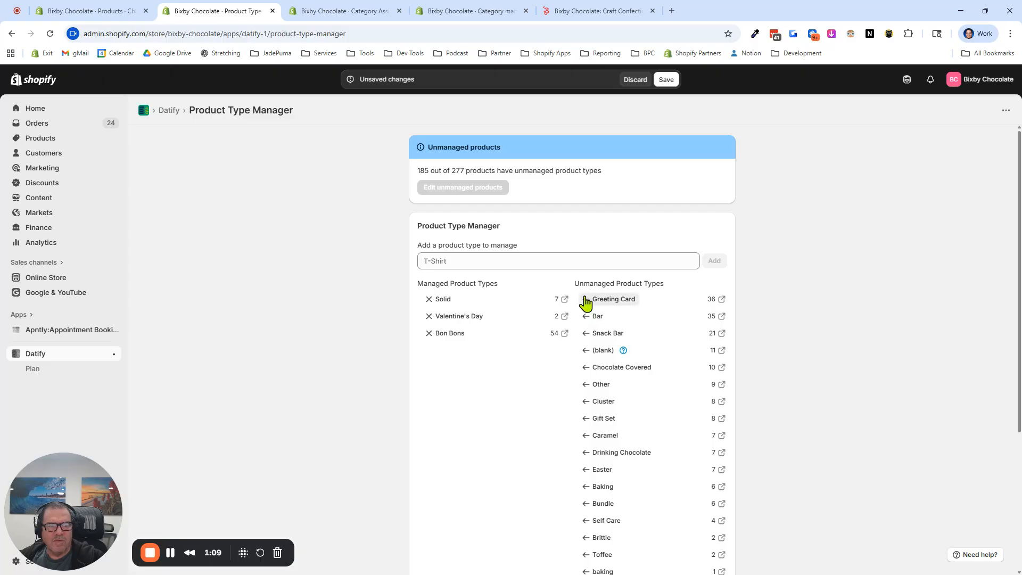
pyautogui.click(586, 298)
pyautogui.click(585, 316)
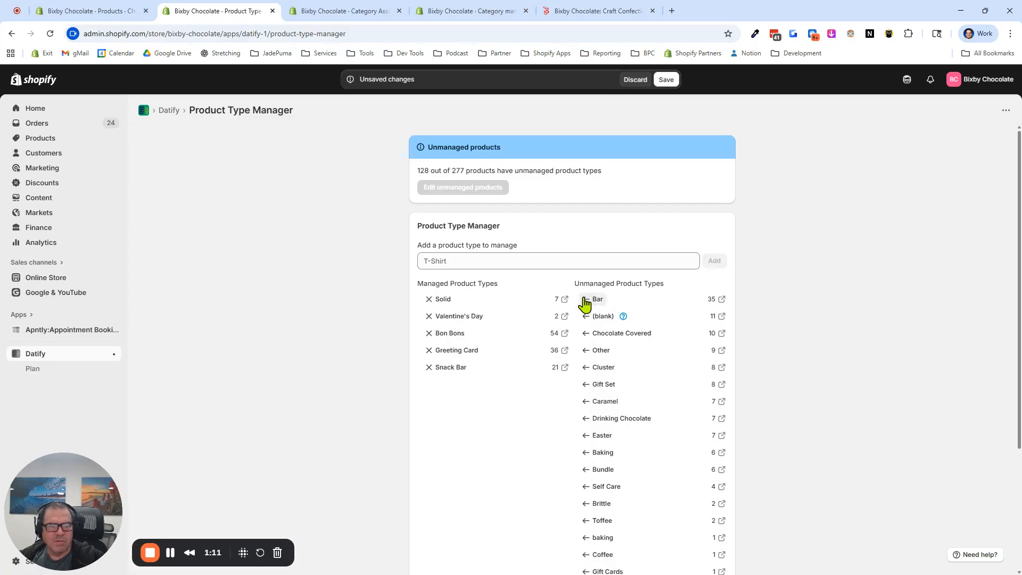
pyautogui.click(585, 301)
pyautogui.click(586, 318)
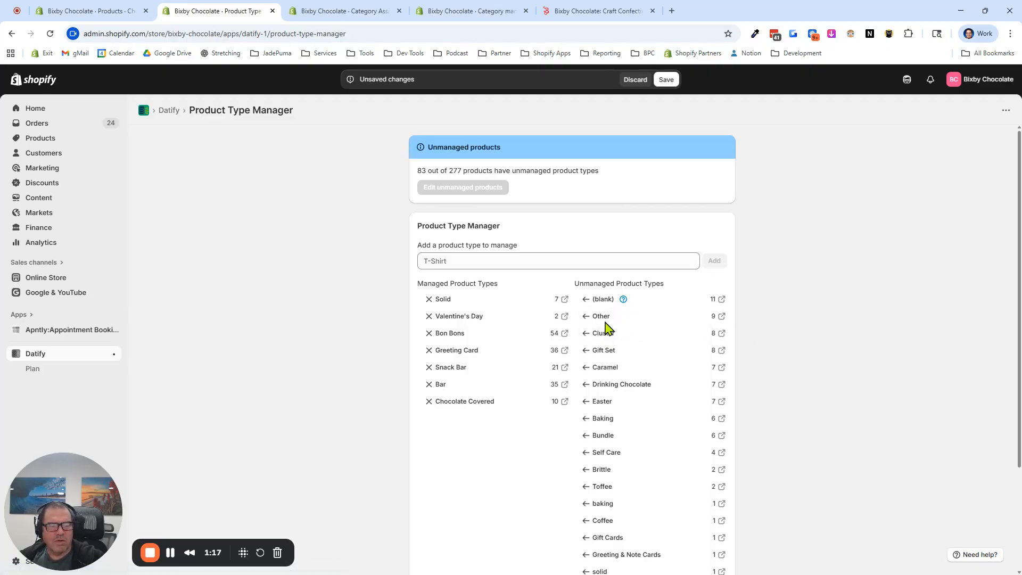
# Open the products of the unmanaged type Other in the bulk editor, review their categories, and return to the product type manager
pyautogui.click(722, 317)
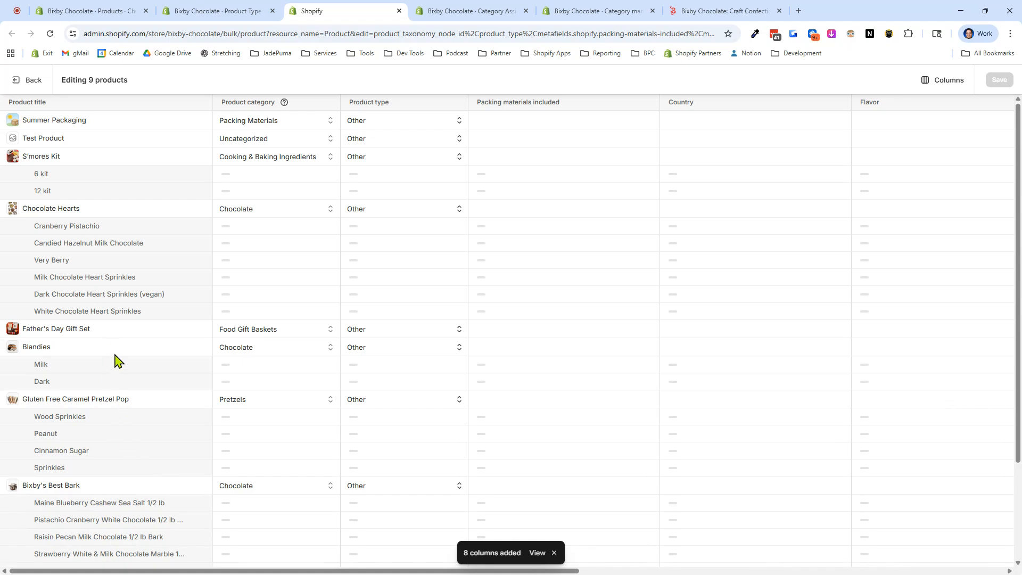
pyautogui.scroll(-3, 388, 332)
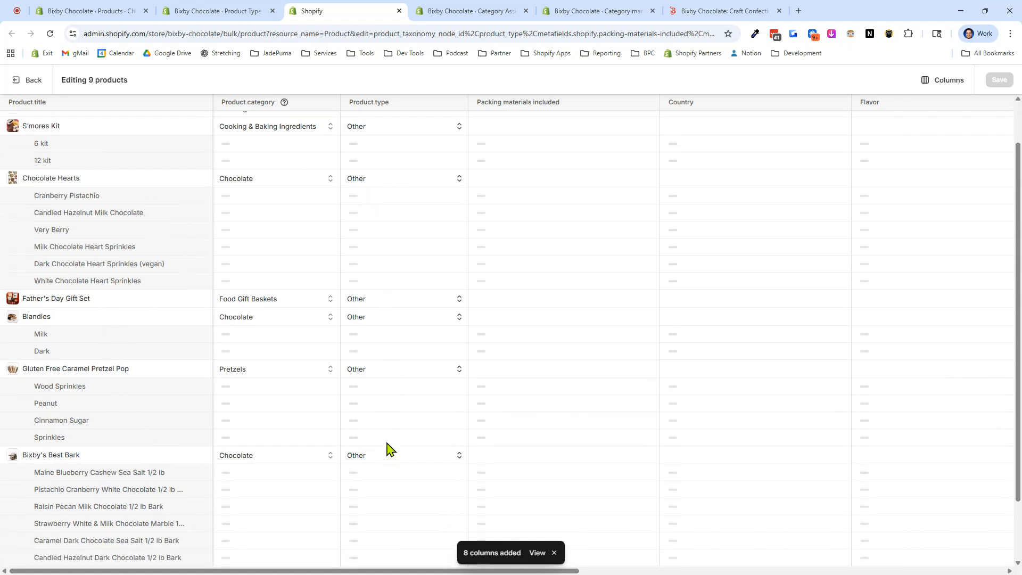
pyautogui.scroll(3, 409, 465)
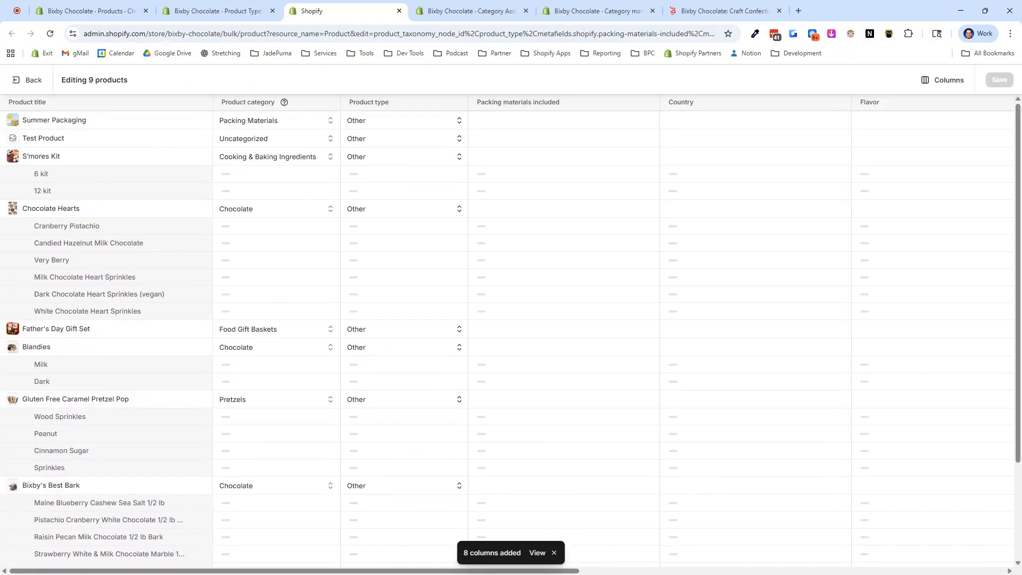
pyautogui.click(264, 11)
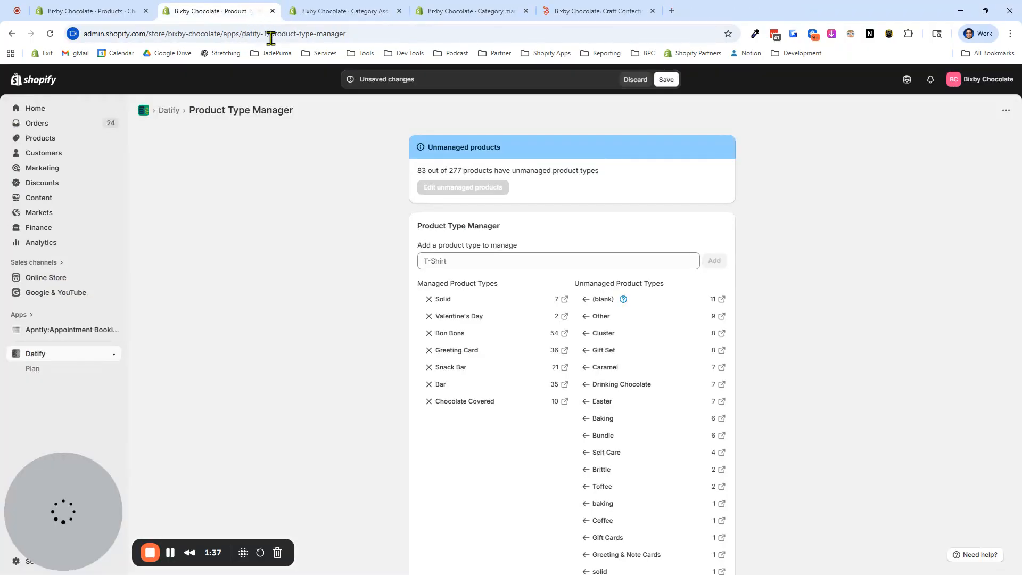
# Move Cluster, Gift Set, Caramel, Drinking Chocolate, Easter, Baking, Bundle, Self Care, Brittle and Toffee to the managed product types
pyautogui.click(586, 334)
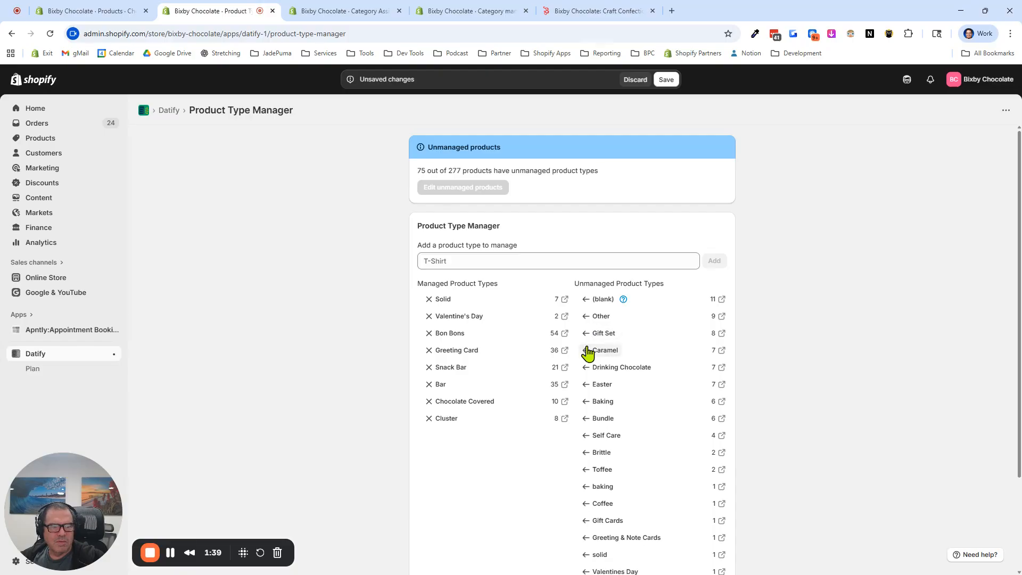
pyautogui.click(586, 333)
pyautogui.click(587, 334)
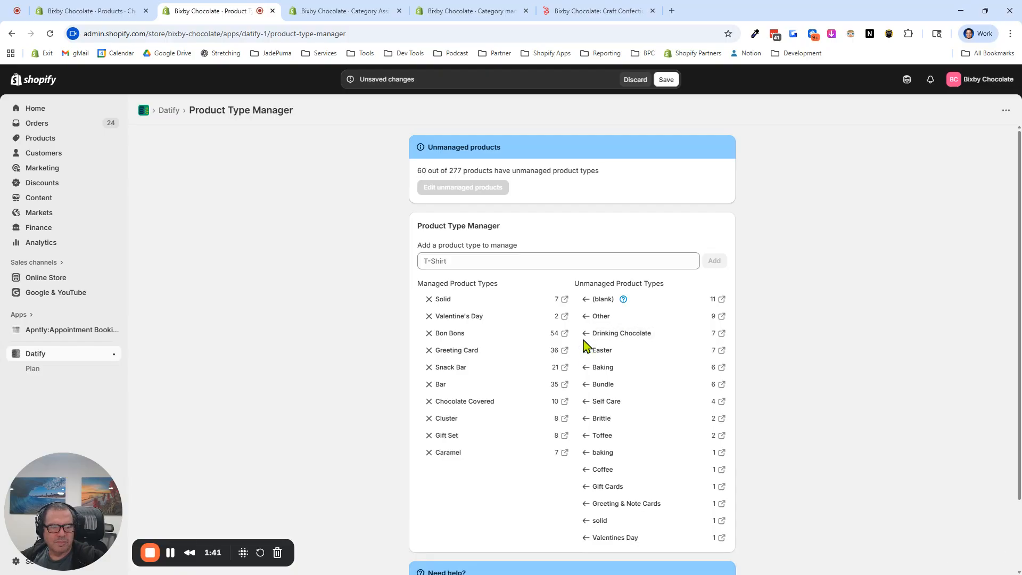
pyautogui.click(587, 333)
pyautogui.click(586, 334)
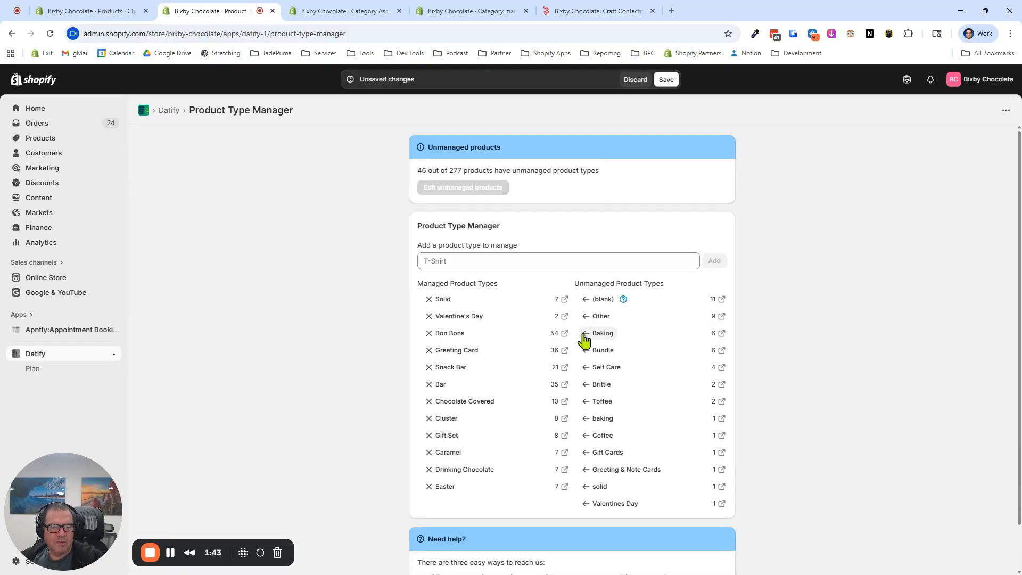
pyautogui.click(587, 333)
pyautogui.click(586, 333)
pyautogui.click(585, 334)
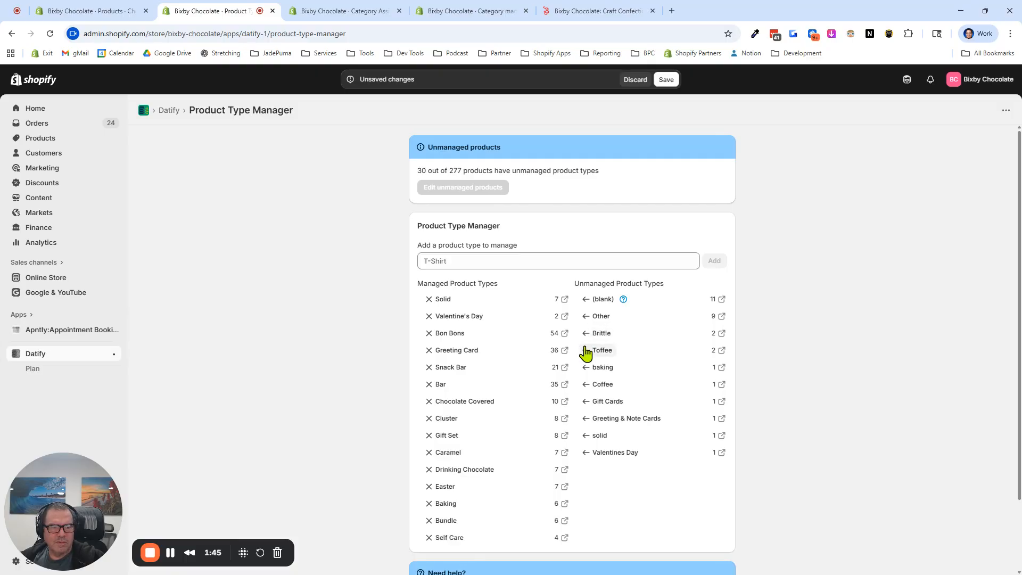
pyautogui.click(586, 334)
pyautogui.click(586, 334)
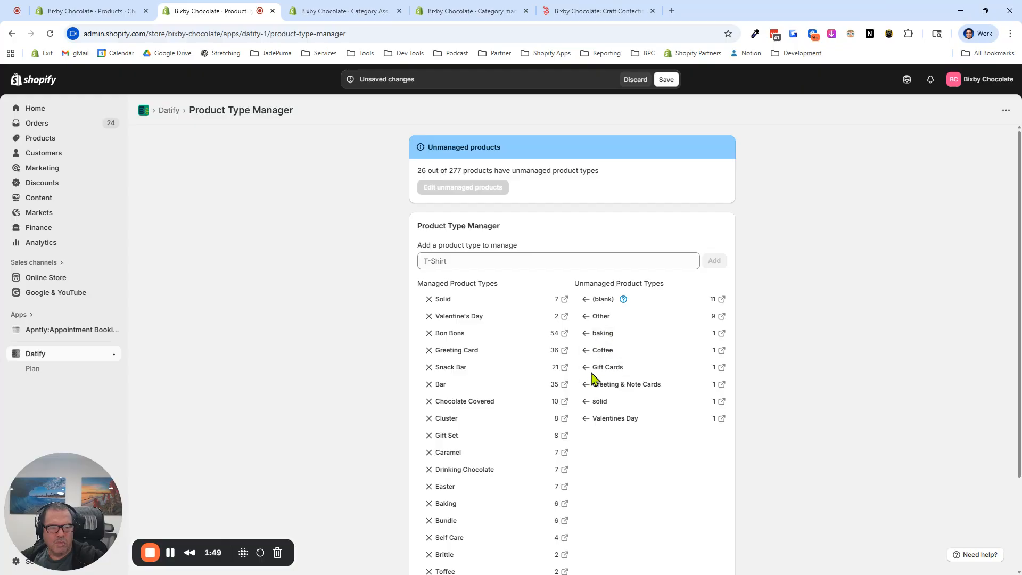
# Move Coffee, Gift Cards and Greeting & Note Cards to the managed product types and save the list
pyautogui.click(586, 350)
pyautogui.click(584, 350)
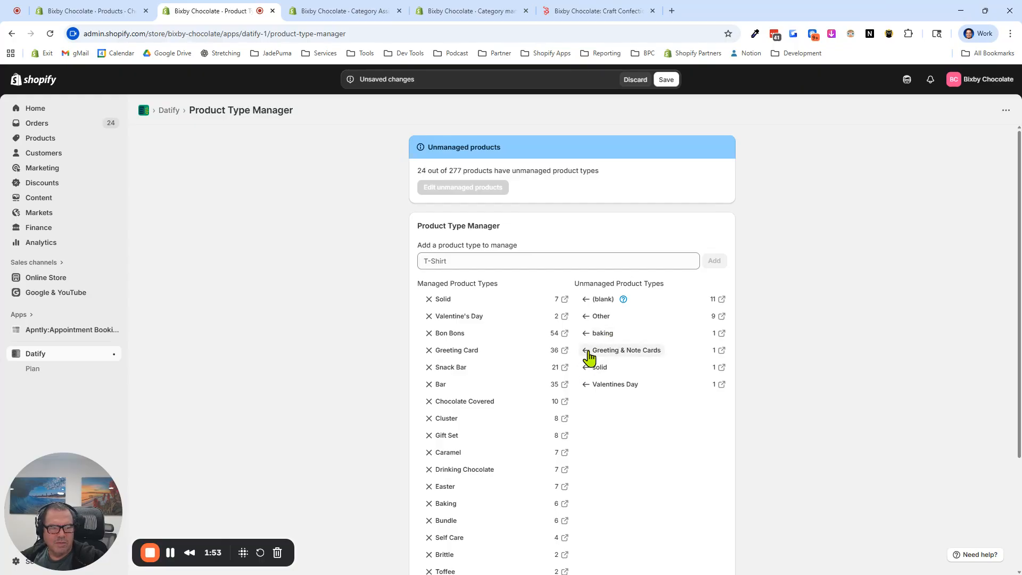
pyautogui.click(585, 351)
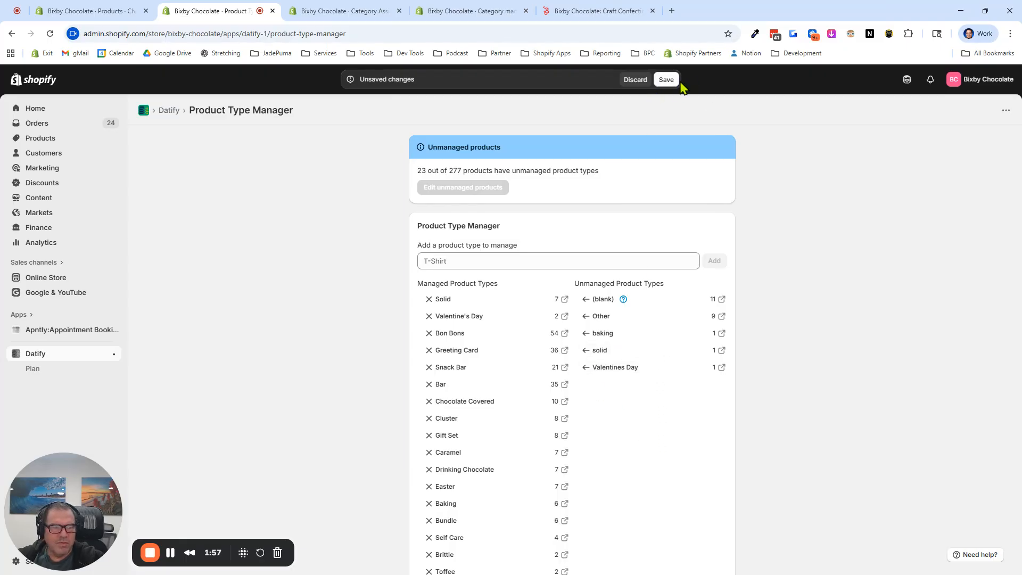
pyautogui.click(667, 79)
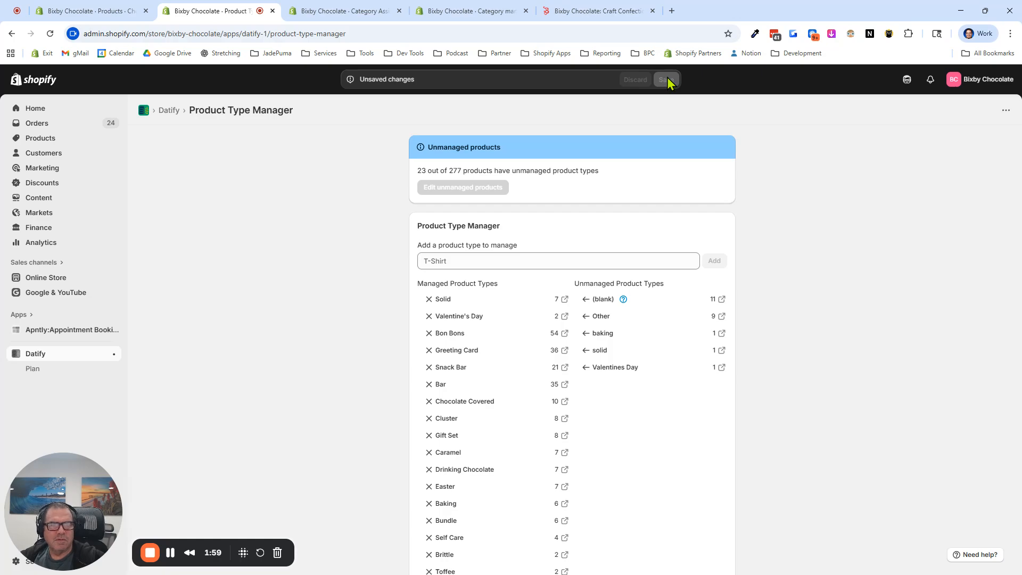
# Reopen the product type manager, correct the misspelled Valentines Day product's type to Valentine's Day in the bulk editor, save, and close the editor
pyautogui.click(39, 355)
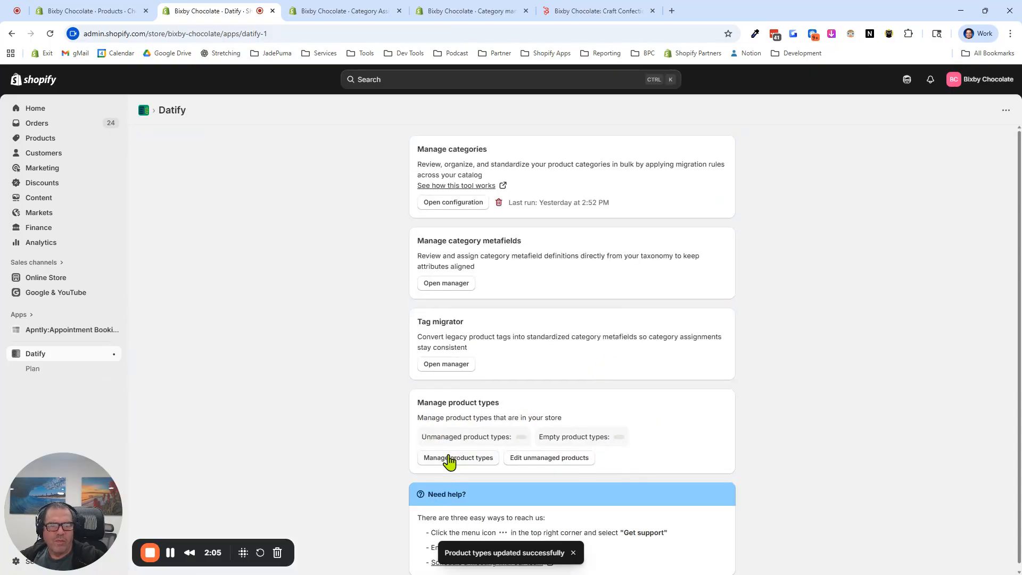
pyautogui.click(448, 459)
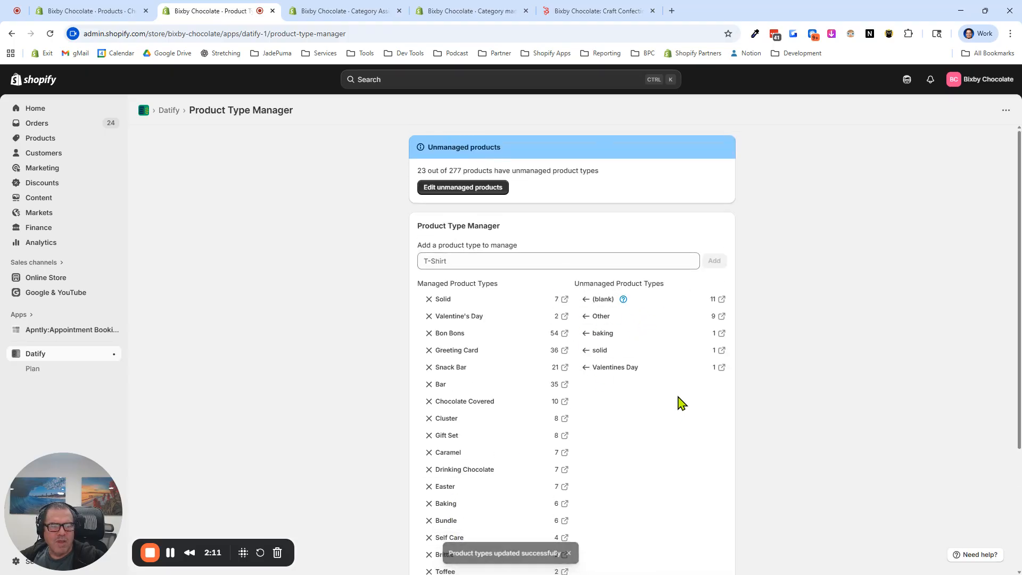
pyautogui.click(722, 367)
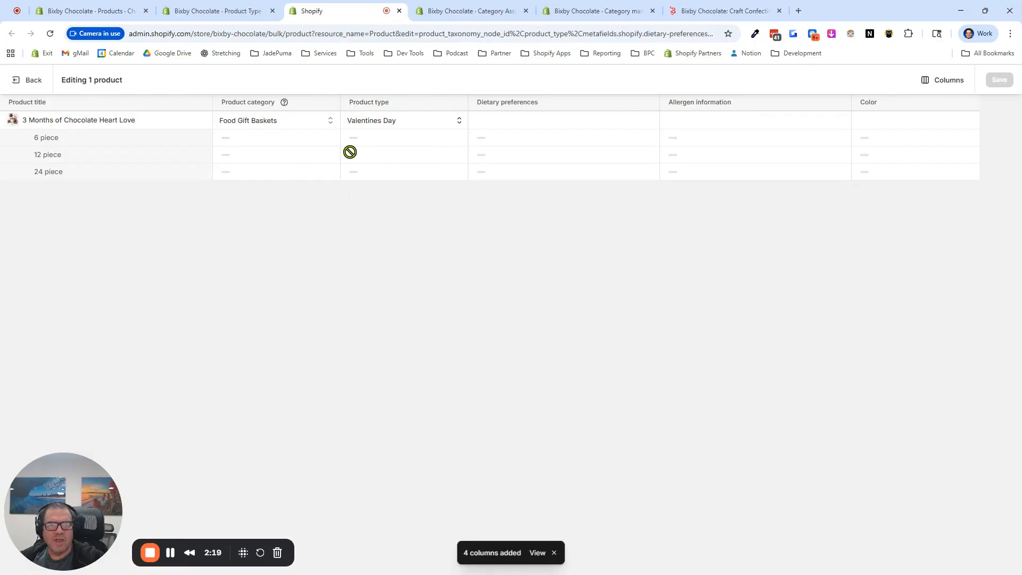
pyautogui.click(403, 122)
pyautogui.click(381, 121)
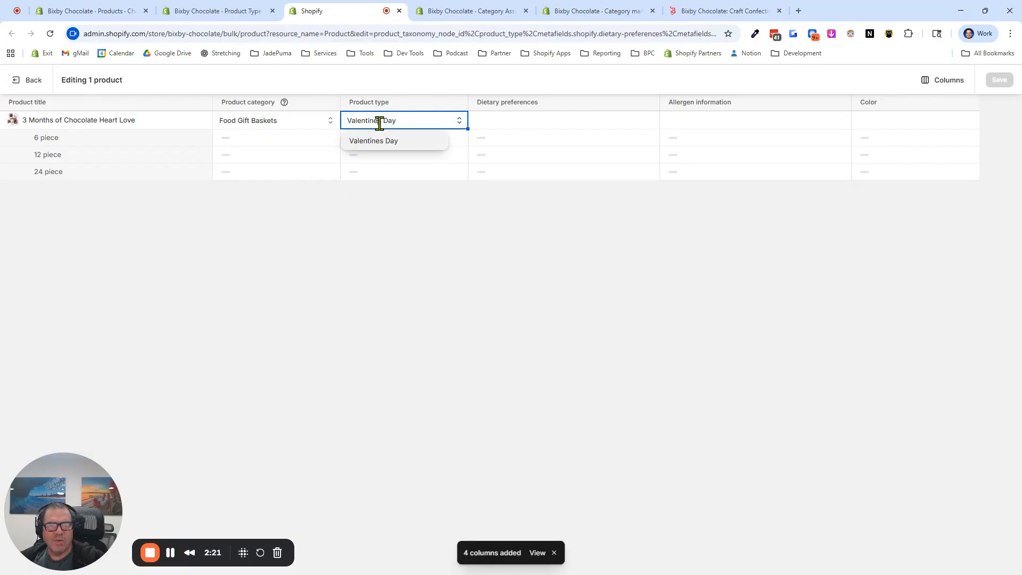
pyautogui.write("'")
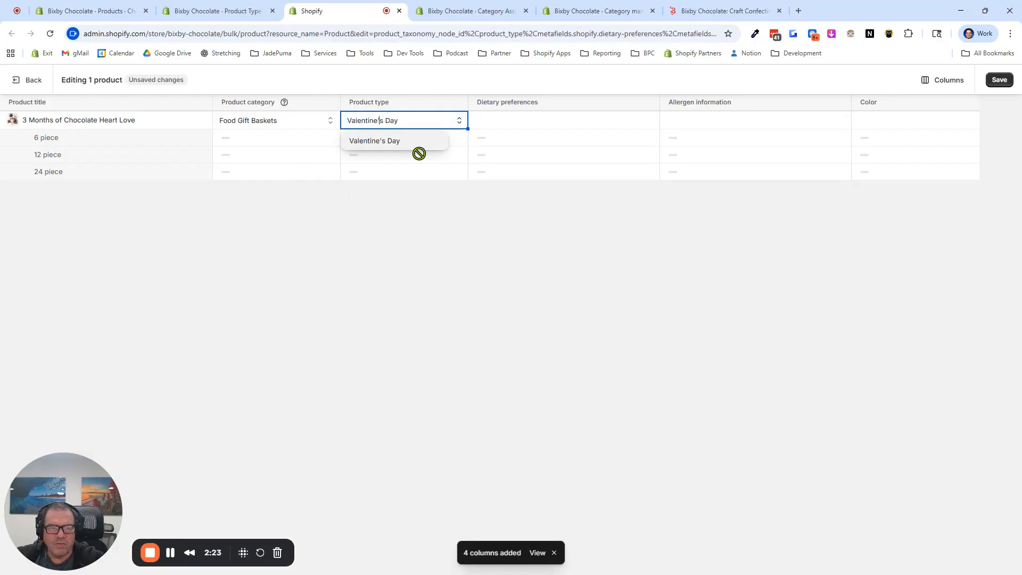
pyautogui.click(1004, 82)
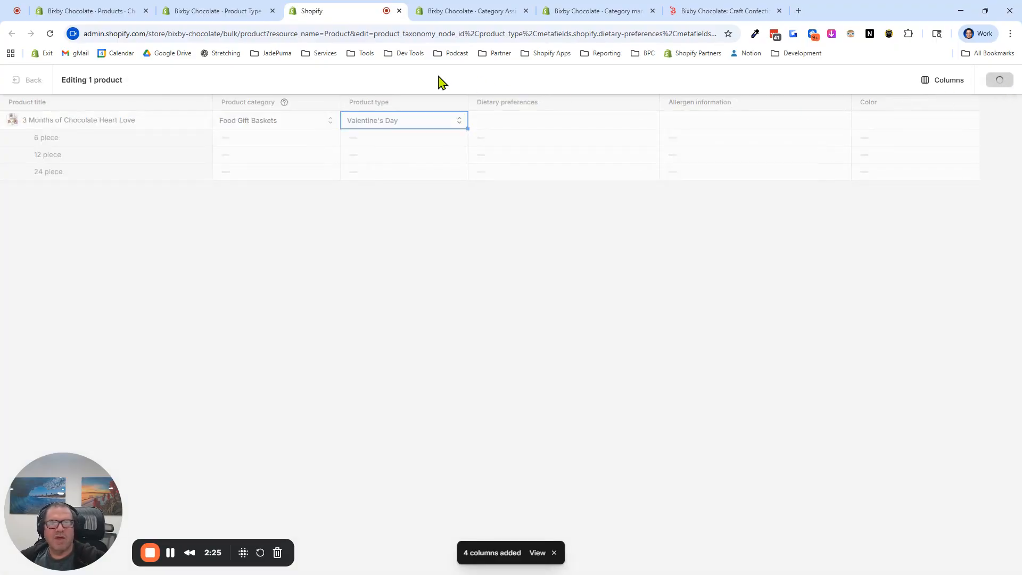
pyautogui.click(399, 11)
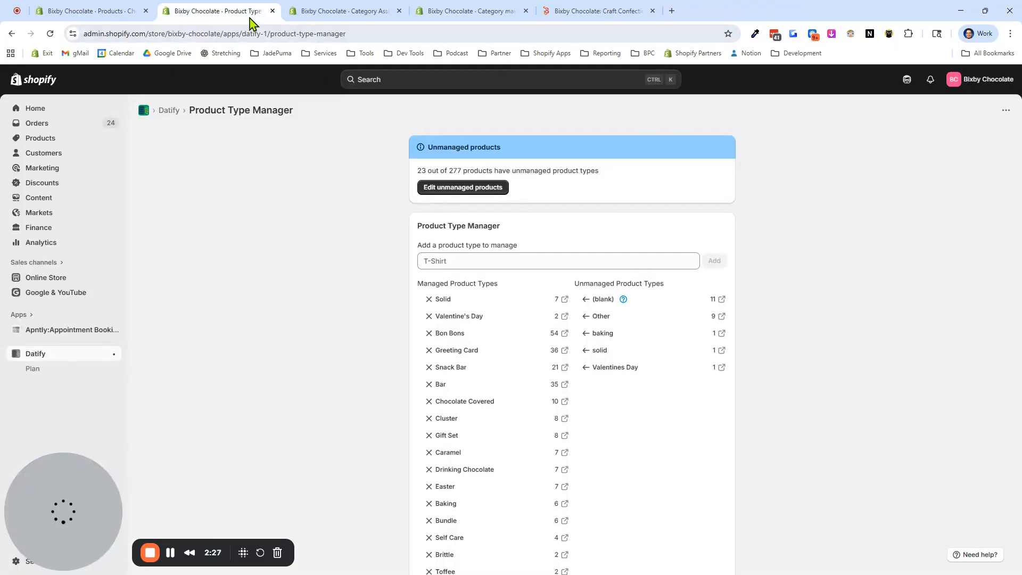
# Set the product type of Chocolate Sardines, Tinned to the capitalized Solid in the bulk editor, save, and close the editor
pyautogui.click(721, 351)
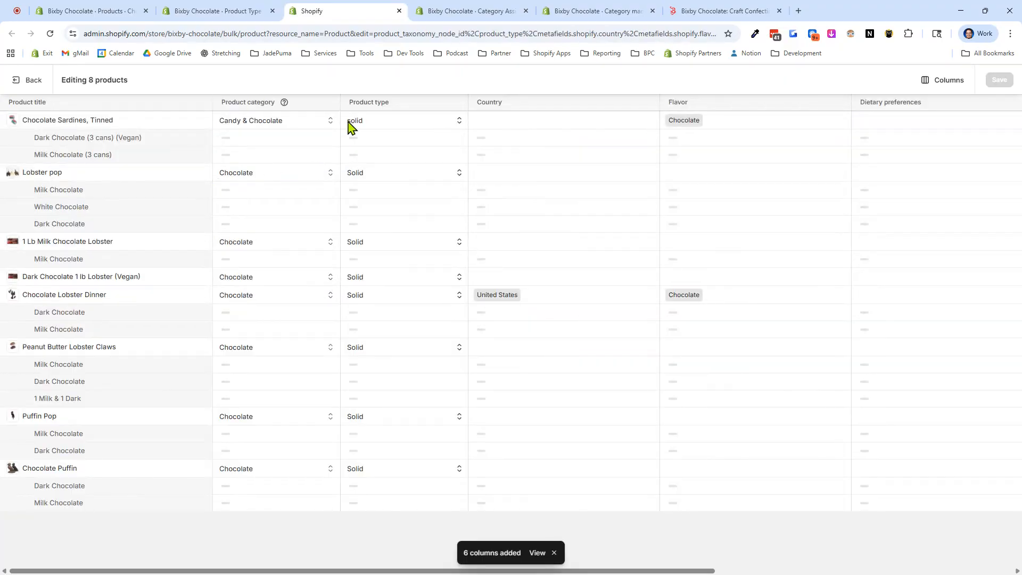
pyautogui.click(352, 120)
pyautogui.click(351, 121)
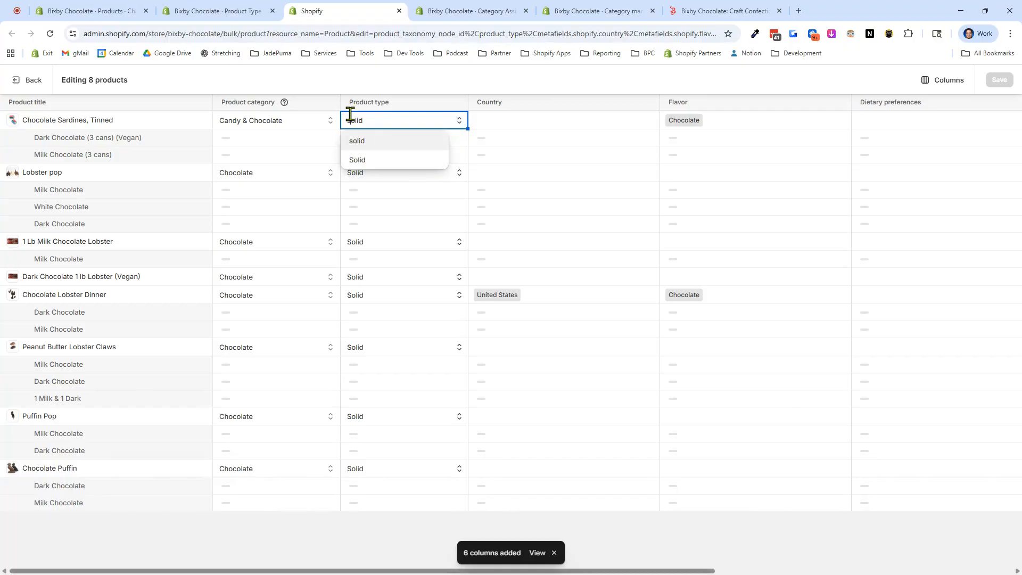
pyautogui.click(357, 160)
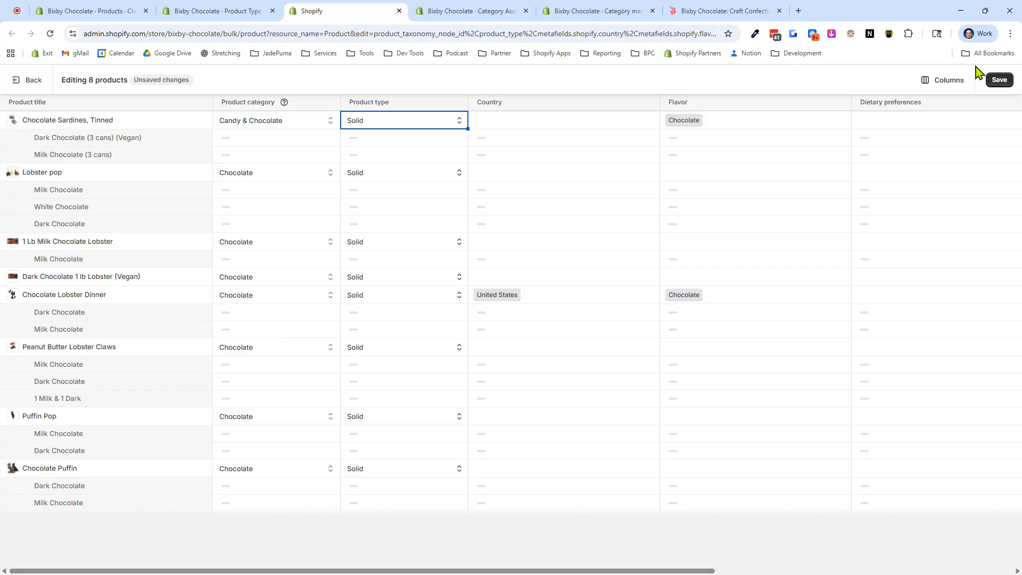
pyautogui.click(999, 82)
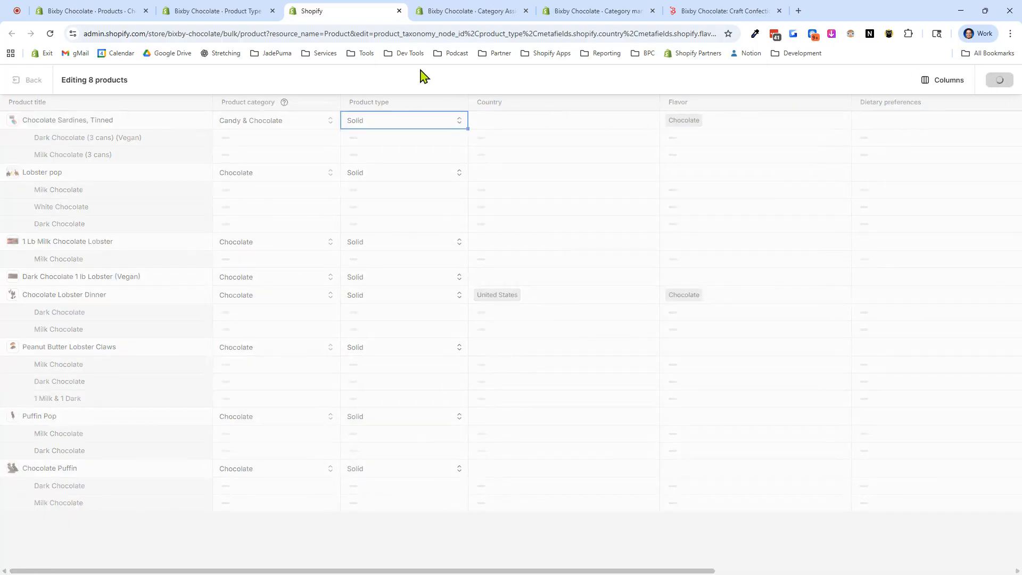
pyautogui.click(399, 11)
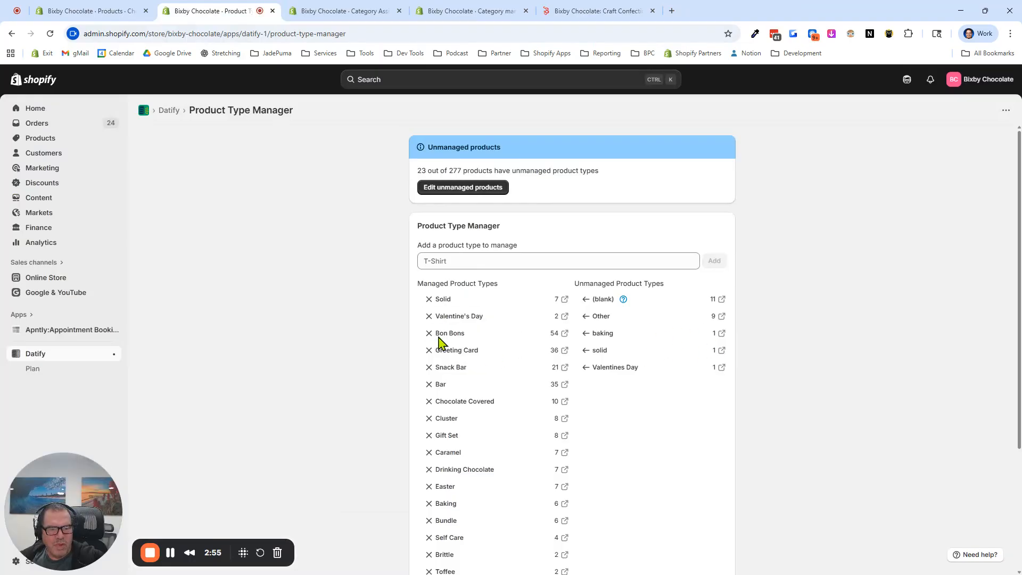
# Set the product type of Maine Sea Salt Grinders to the capitalized Baking in the bulk editor, save, and close the editor
pyautogui.scroll(-1, 445, 471)
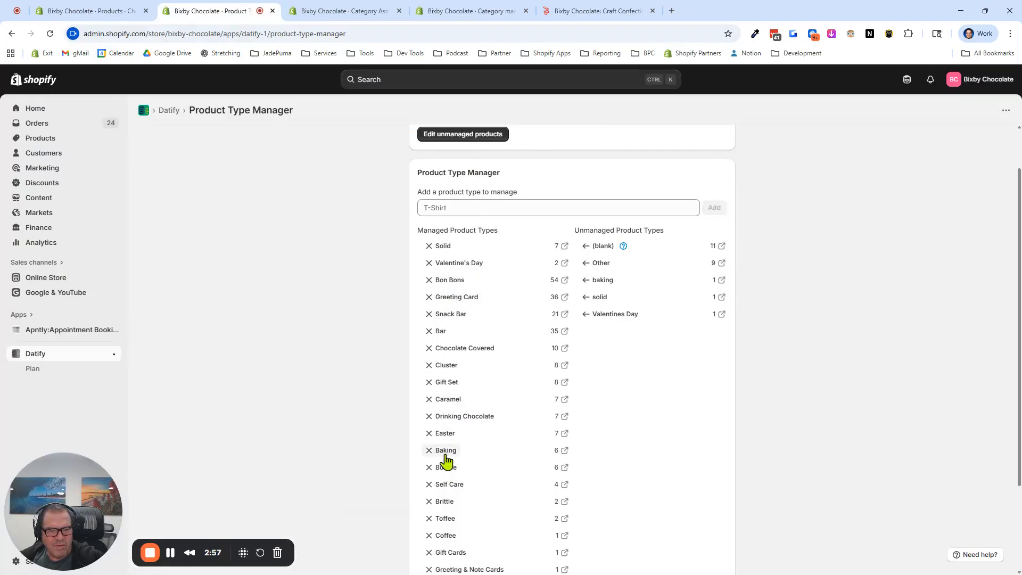
pyautogui.press('ctrl')
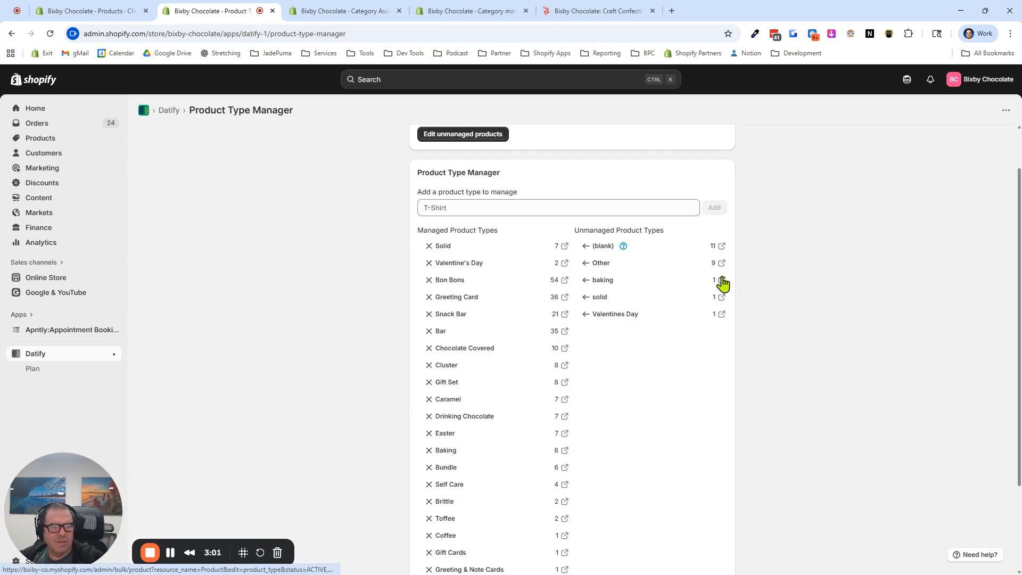
pyautogui.click(722, 279)
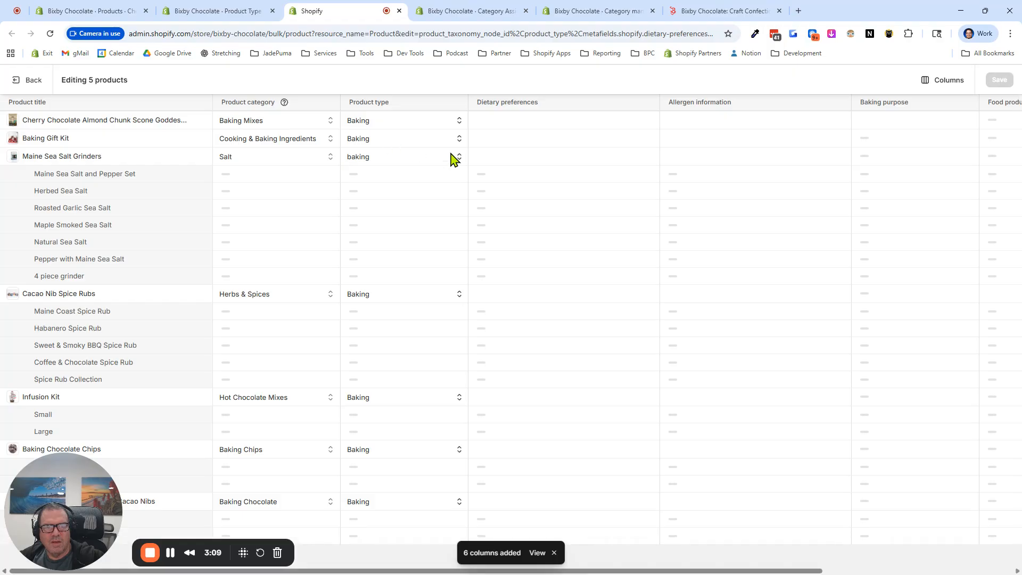
pyautogui.click(461, 140)
pyautogui.moveTo(468, 147); pyautogui.dragTo(467, 162)
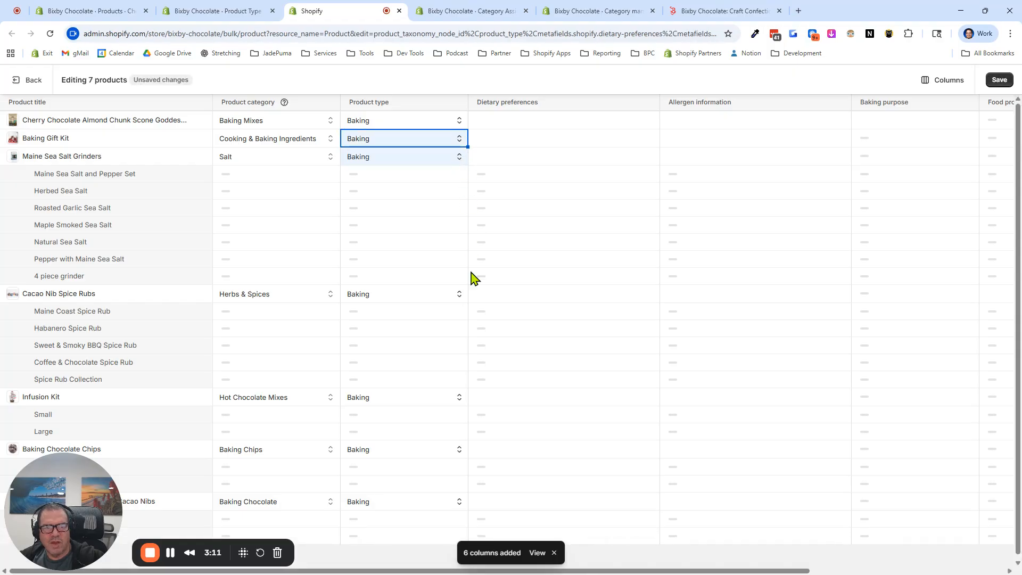
pyautogui.click(998, 81)
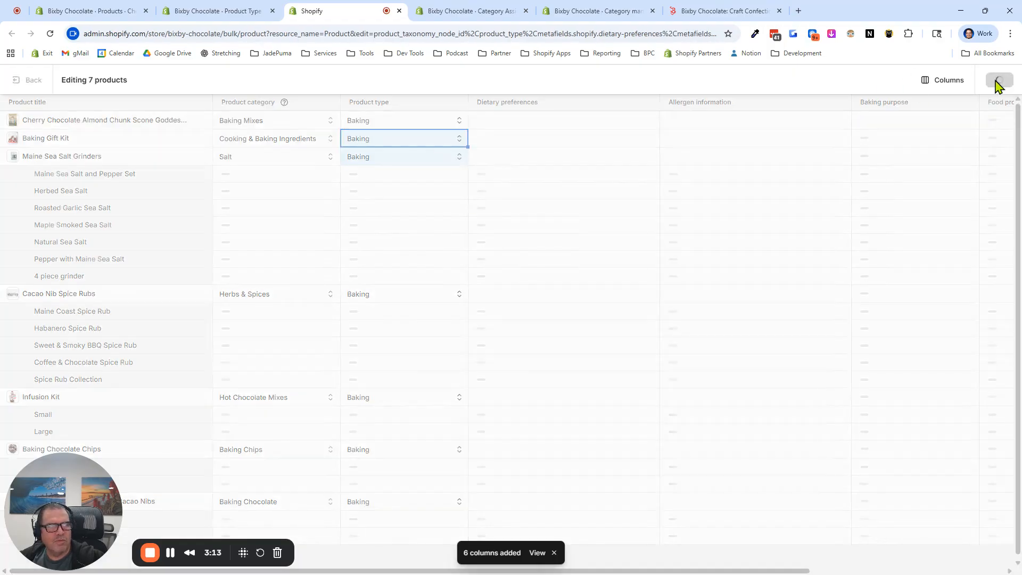
pyautogui.click(400, 11)
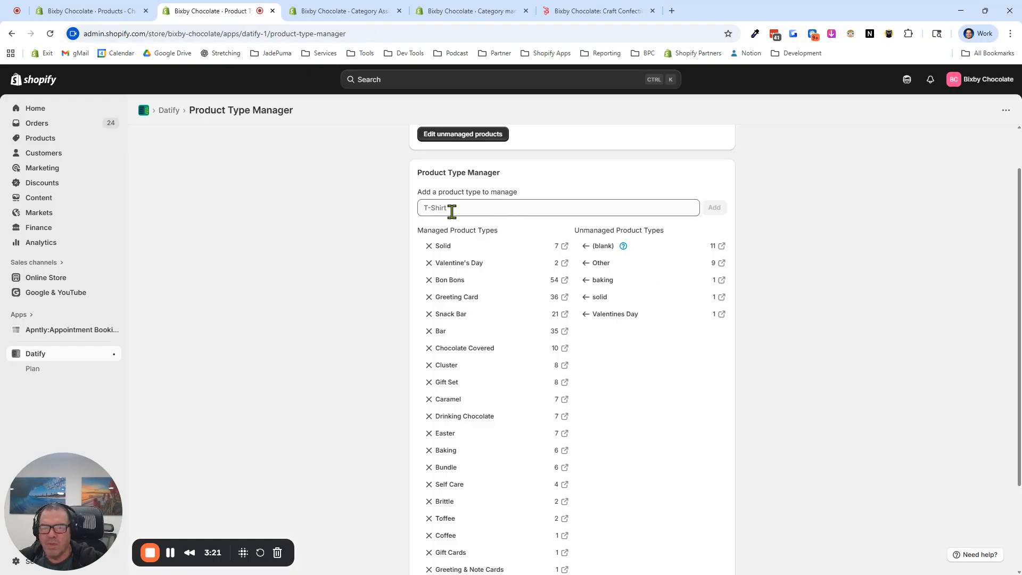
# Reload the product type manager and review the managed and unmanaged product types with their product counts
pyautogui.click(50, 35)
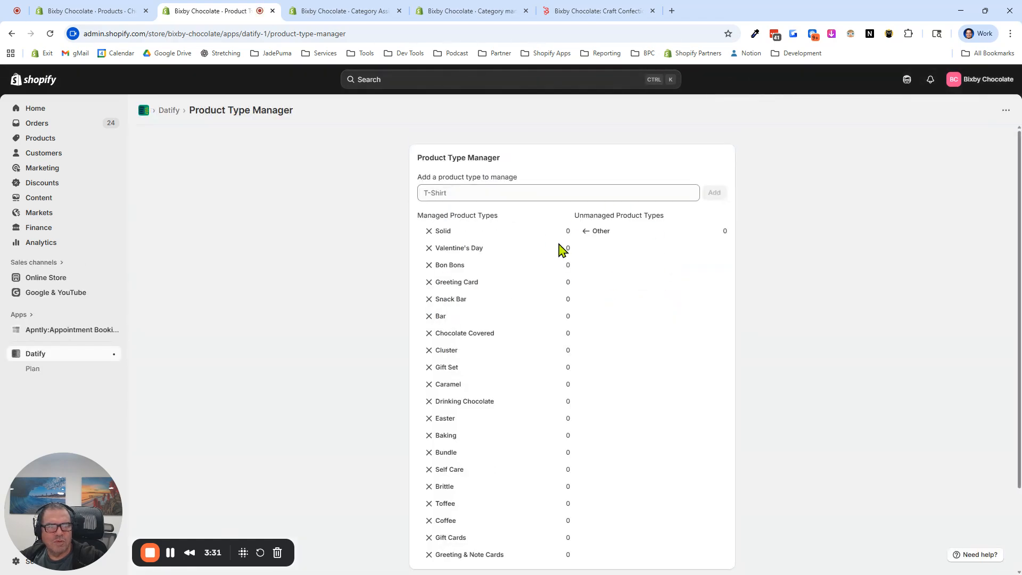
pyautogui.scroll(-1, 561, 303)
pyautogui.scroll(-3, 563, 298)
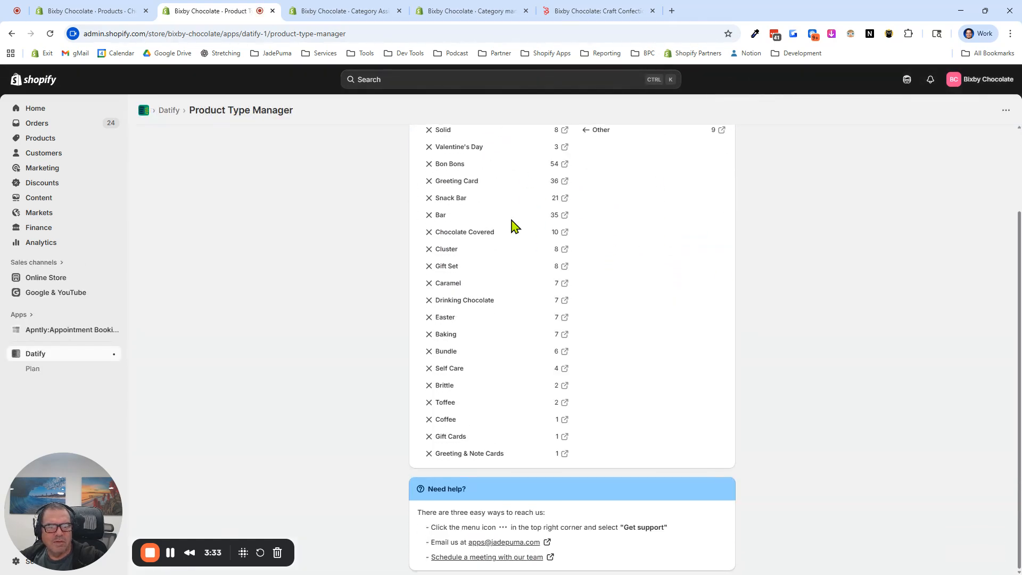
pyautogui.scroll(4, 571, 334)
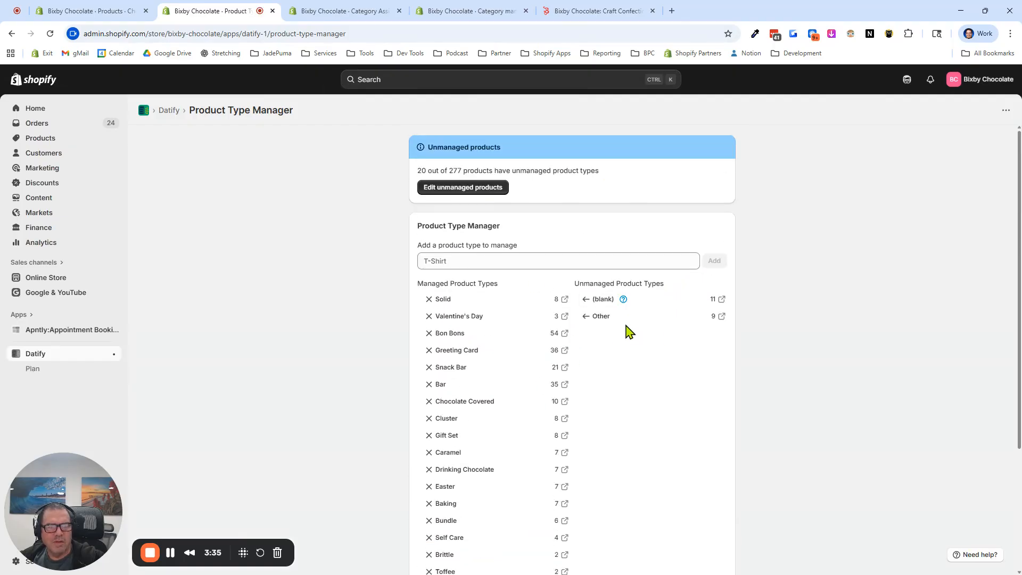
pyautogui.scroll(-2, 509, 364)
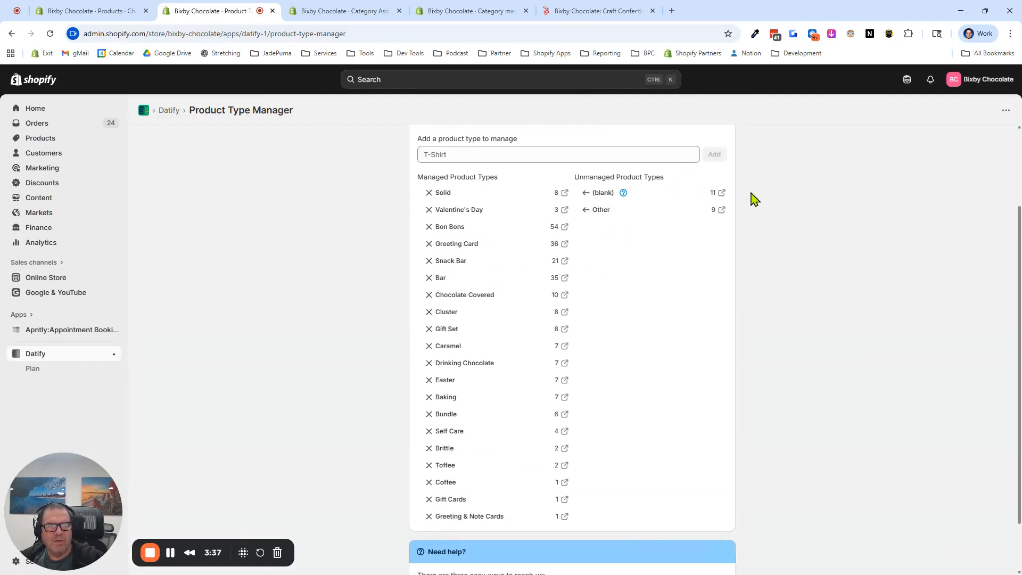